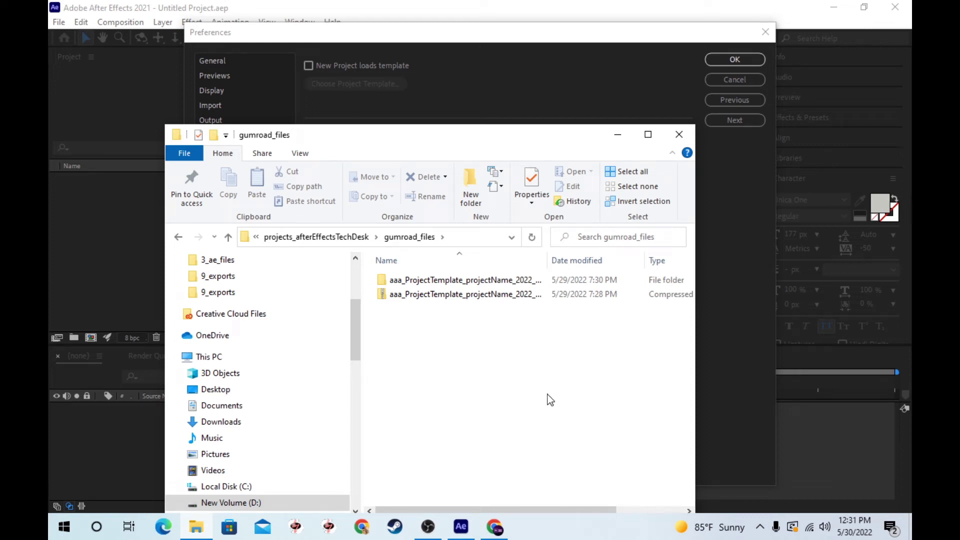
# - Widen the Name column so the full aaa_ProjectTemplate_projectName_2022_MMDD name shows beside its archive
pyautogui.moveTo(546, 260); pyautogui.dragTo(582, 261)
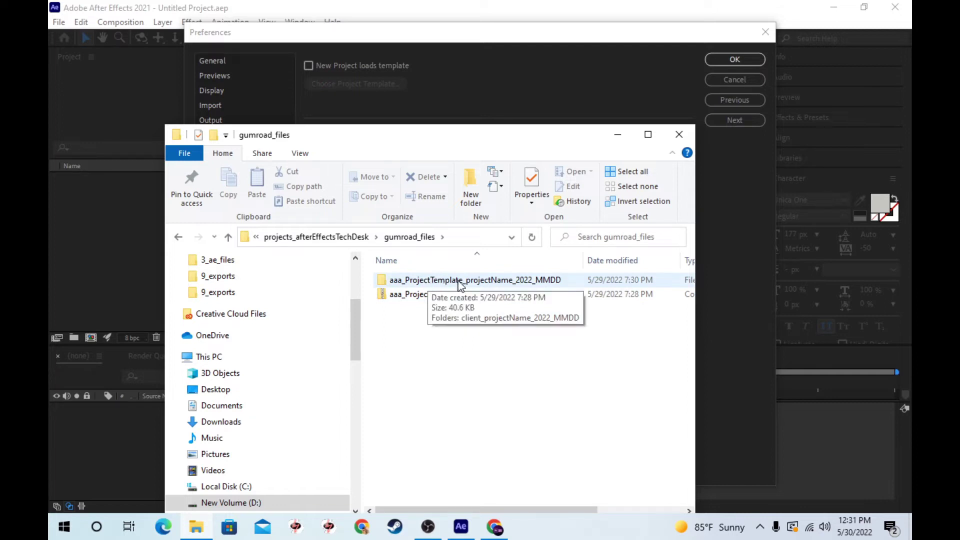
# - Open aaa_ProjectTemplate_projectName_2022_MMDD, then its client_projectName_2022_MMDD subfolder, keeping the folder name unchanged
pyautogui.doubleClick(440, 281)
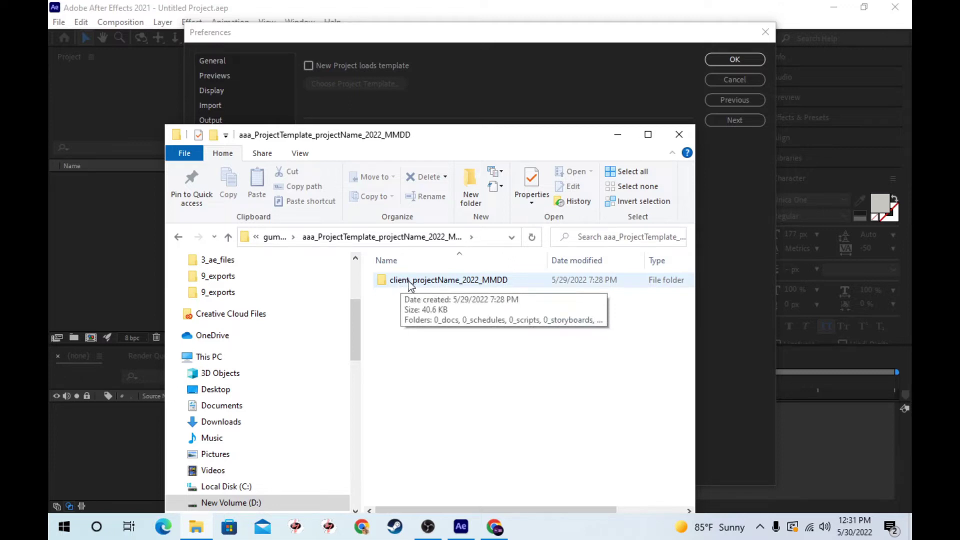
pyautogui.click(410, 281)
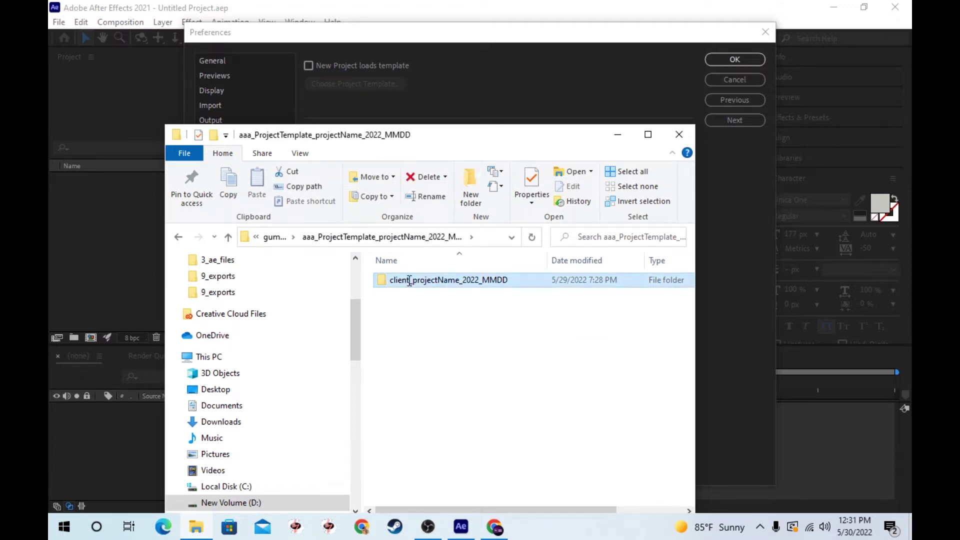
pyautogui.click(410, 281)
pyautogui.click(410, 280)
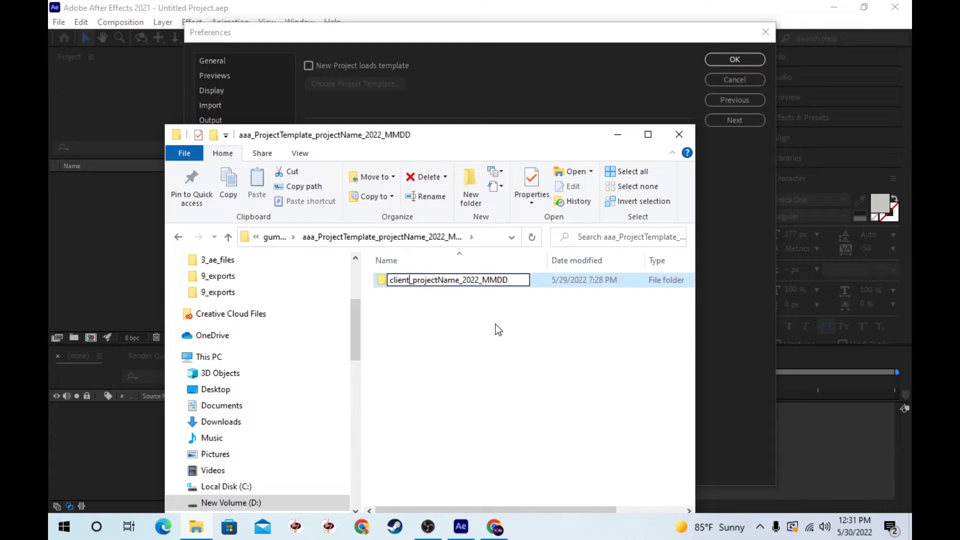
pyautogui.press('Return')
pyautogui.doubleClick(439, 283)
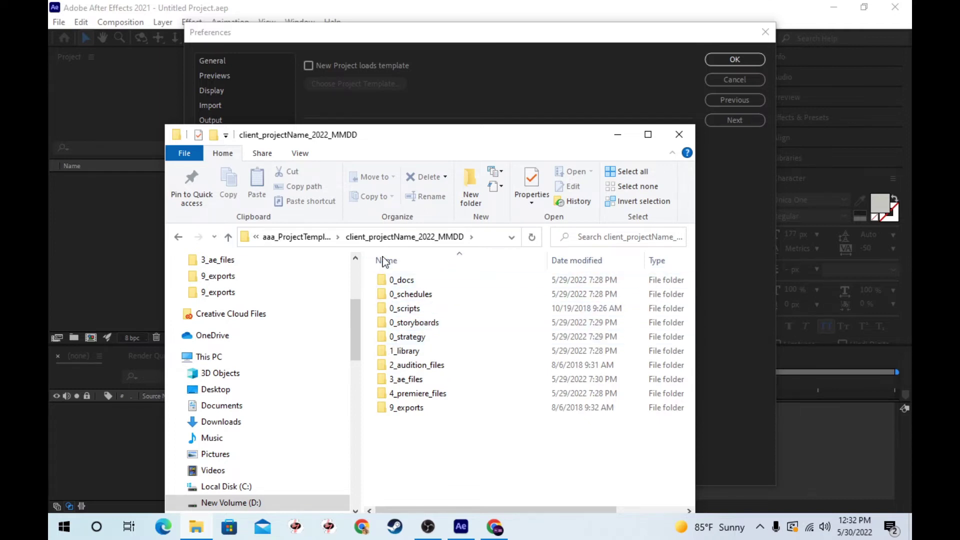
# - Open 1_library, inspect its fromTeam_ogFiles subfolder, and return to 1_library
pyautogui.click(402, 355)
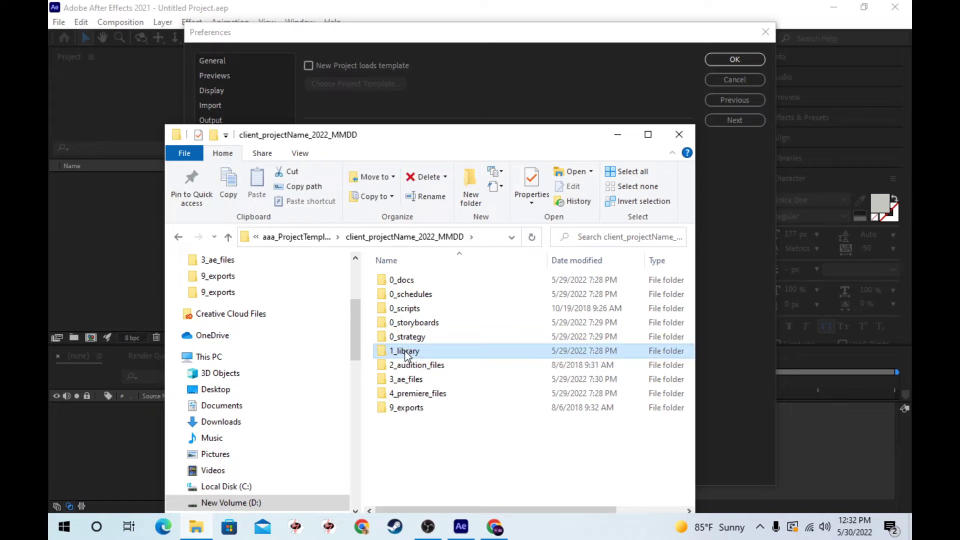
pyautogui.doubleClick(406, 352)
pyautogui.moveTo(445, 142); pyautogui.dragTo(454, 115)
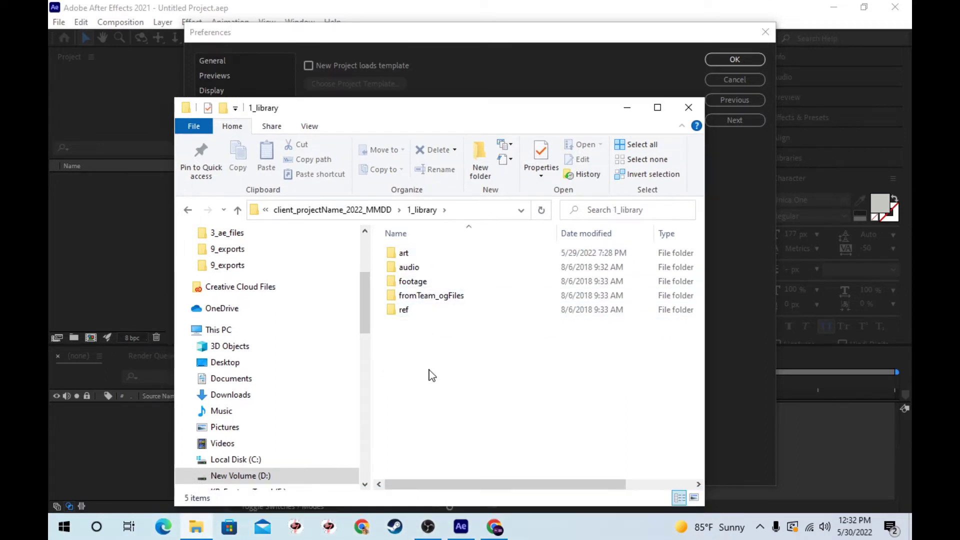
pyautogui.doubleClick(433, 299)
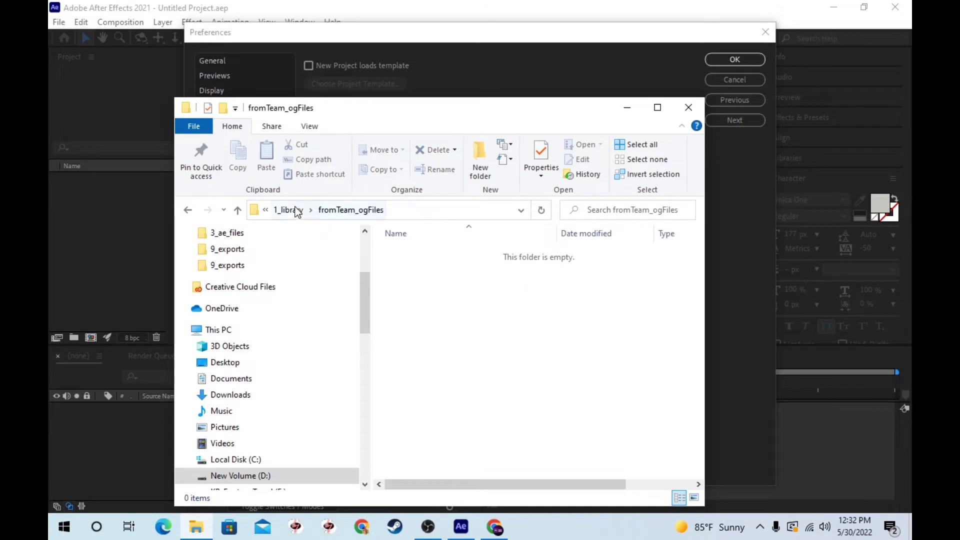
pyautogui.click(295, 210)
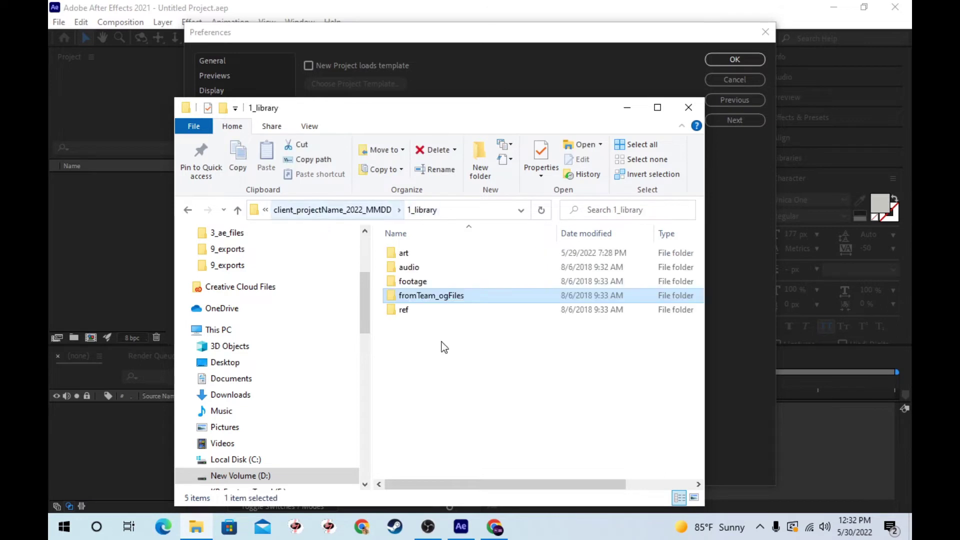
# - Inspect the art subfolder, return to 1_library, and maximize the Explorer window
pyautogui.click(406, 255)
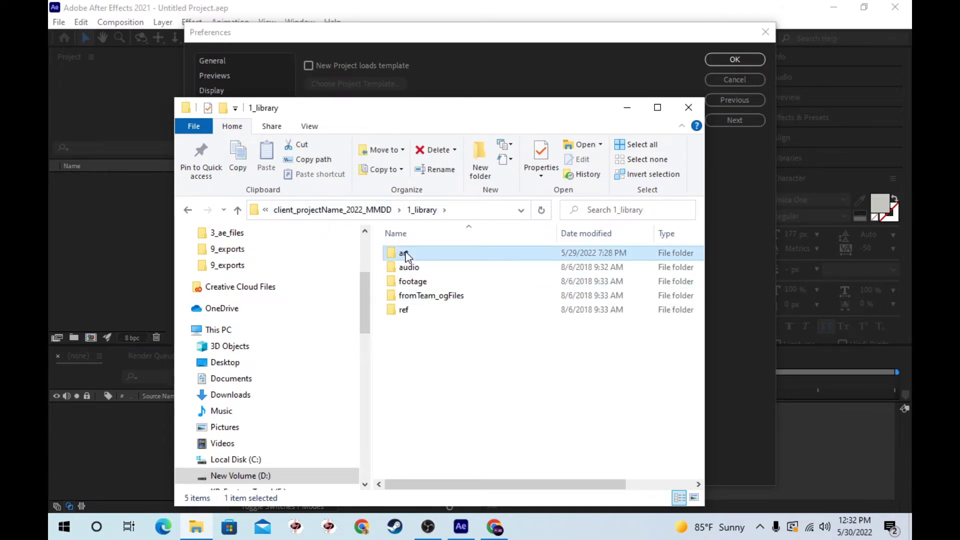
pyautogui.doubleClick(406, 255)
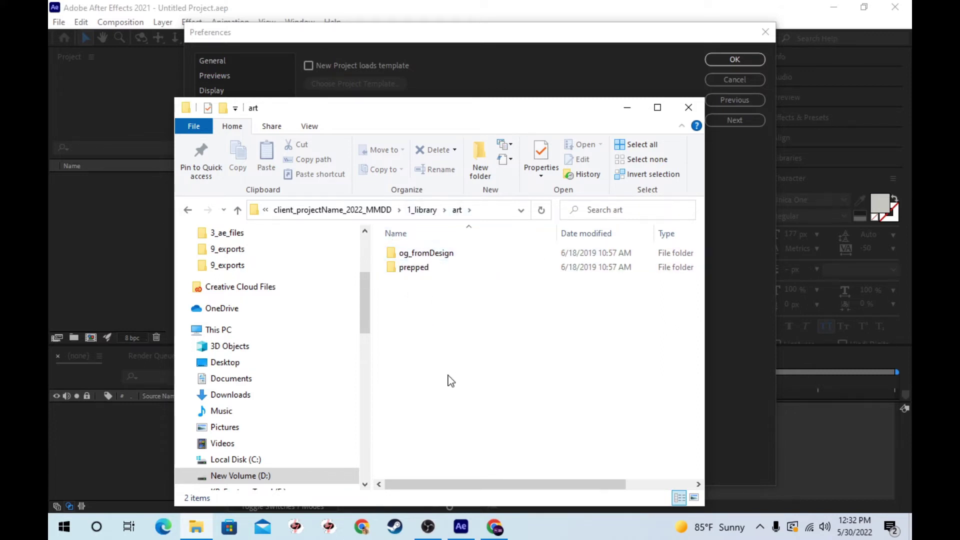
pyautogui.click(425, 210)
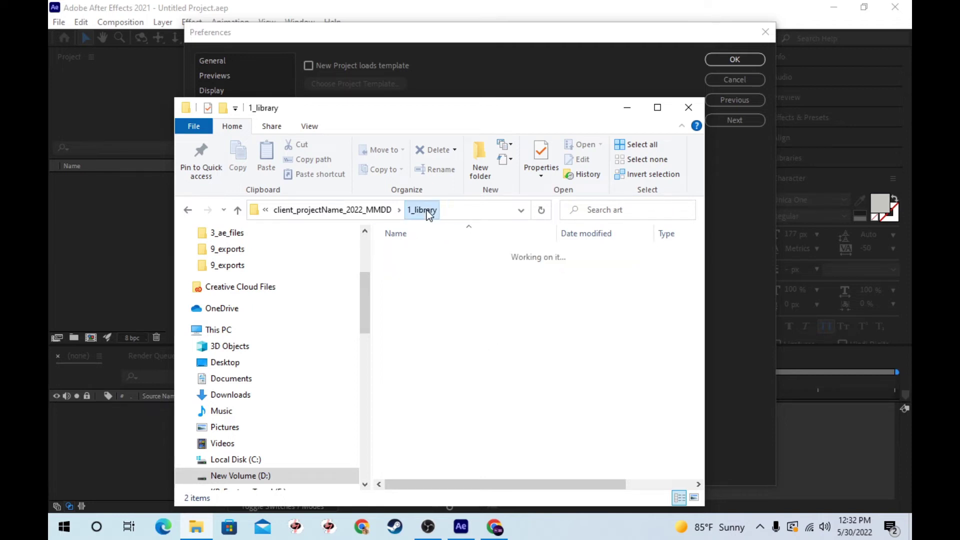
pyautogui.click(448, 361)
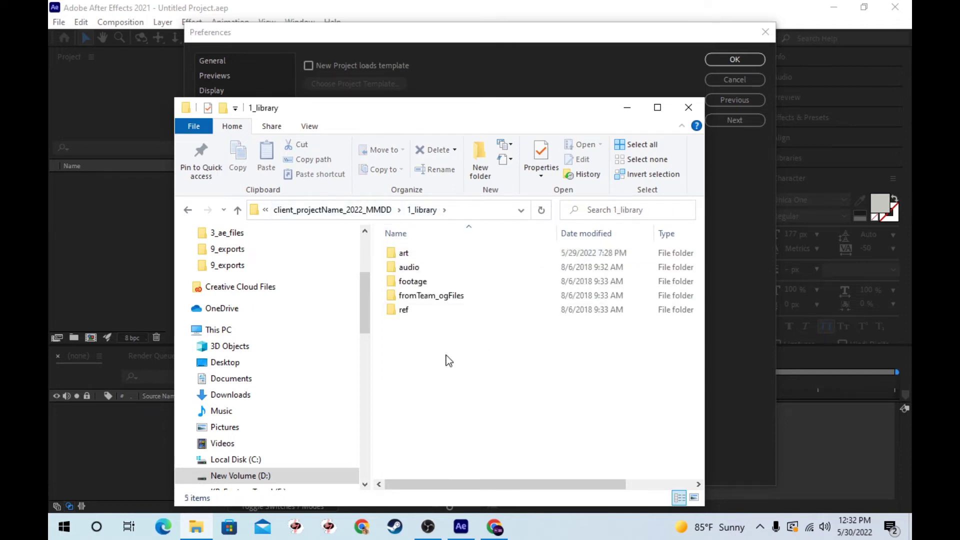
pyautogui.doubleClick(429, 114)
# - Navigate via client_projectName_2022_MMDD into 3_ae_files and open client_project_yyyy_mmdd.aep
pyautogui.click(427, 107)
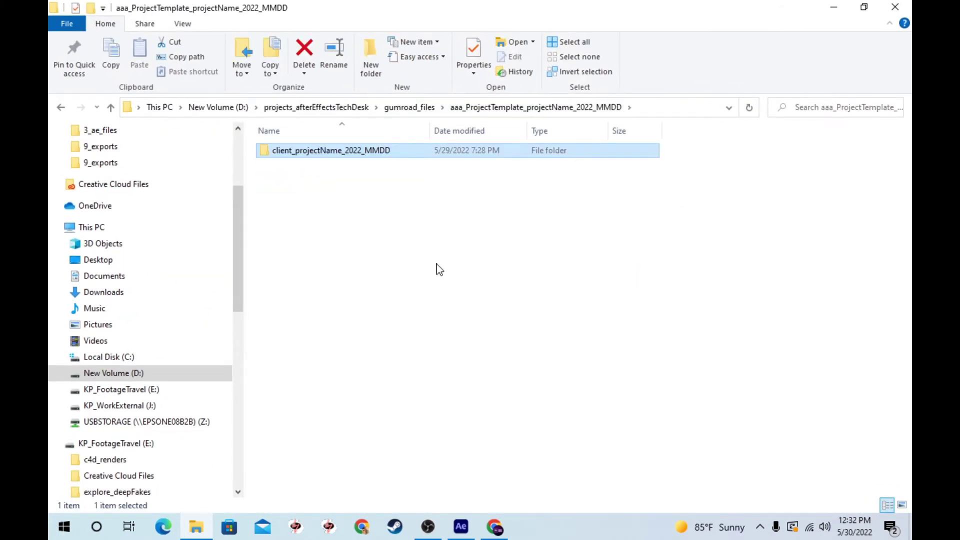
pyautogui.click(416, 270)
pyautogui.moveTo(574, 6); pyautogui.dragTo(559, 62)
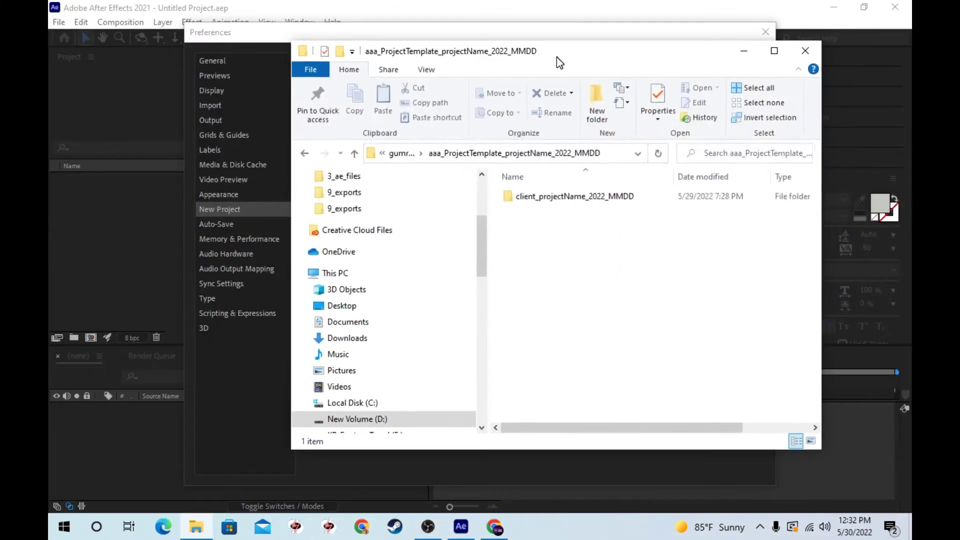
pyautogui.doubleClick(548, 199)
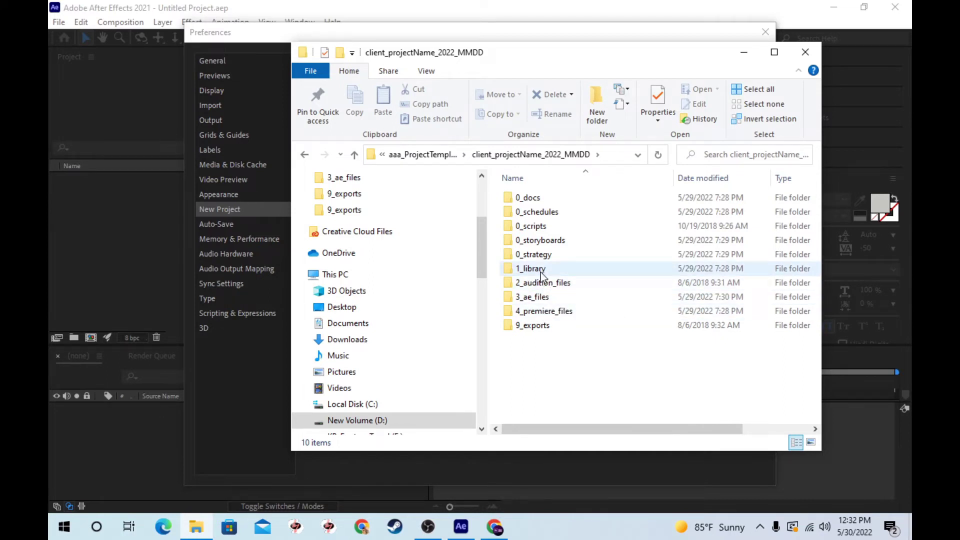
pyautogui.doubleClick(533, 296)
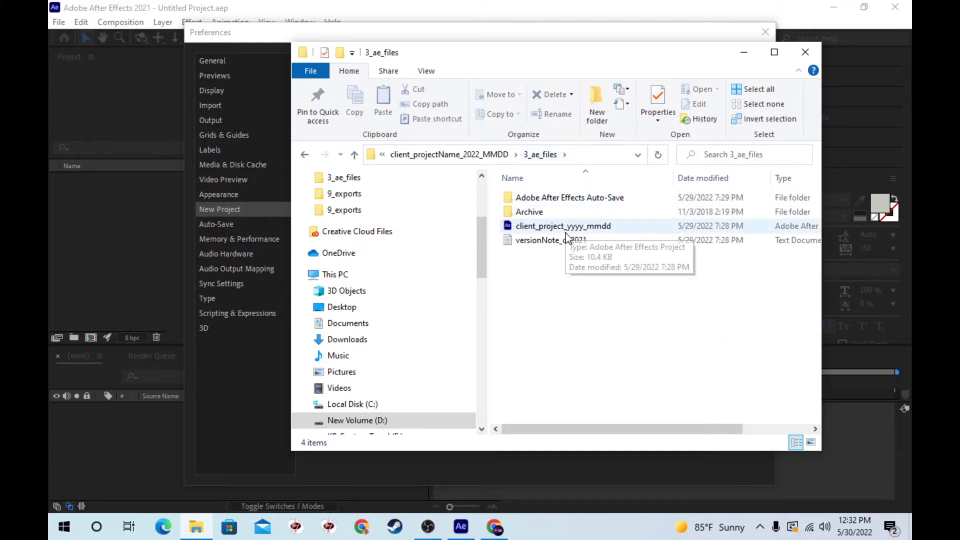
pyautogui.click(533, 231)
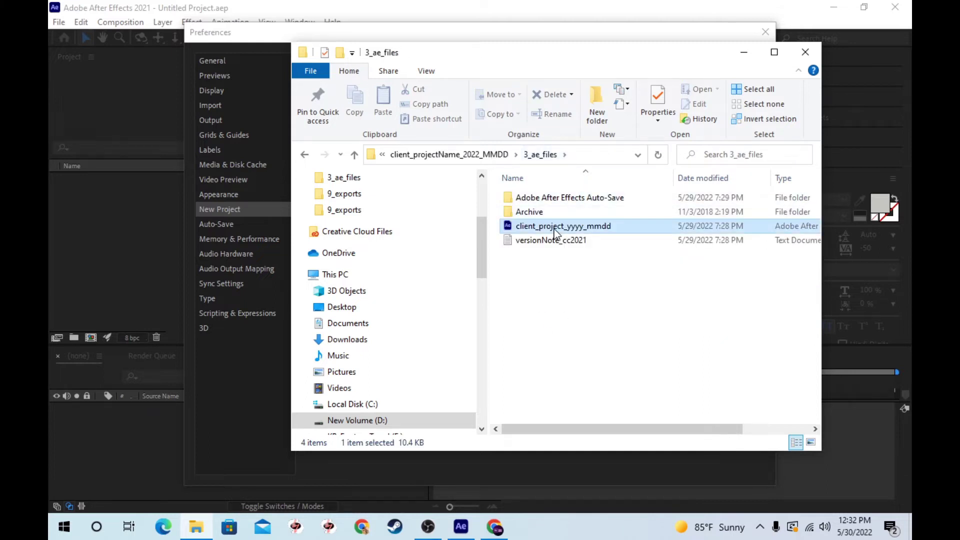
pyautogui.click(575, 329)
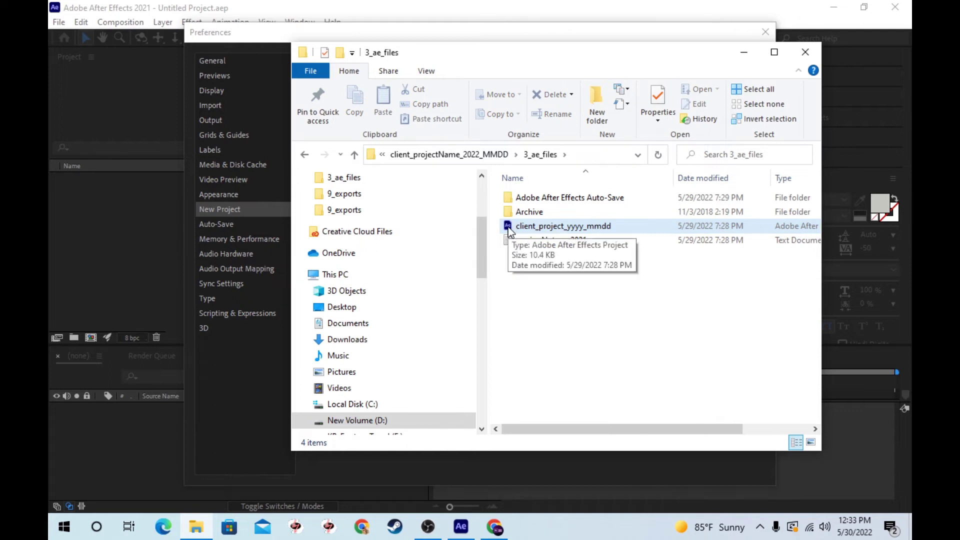
pyautogui.doubleClick(510, 229)
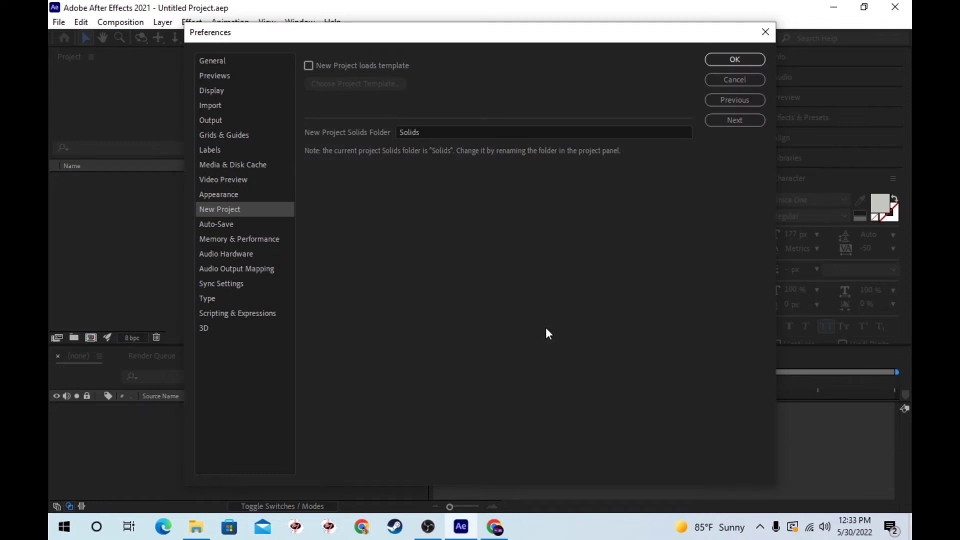
# - Close Preferences and the device error, then open client_project_yyyy_mmdd, accepting the version conversion
pyautogui.click(735, 62)
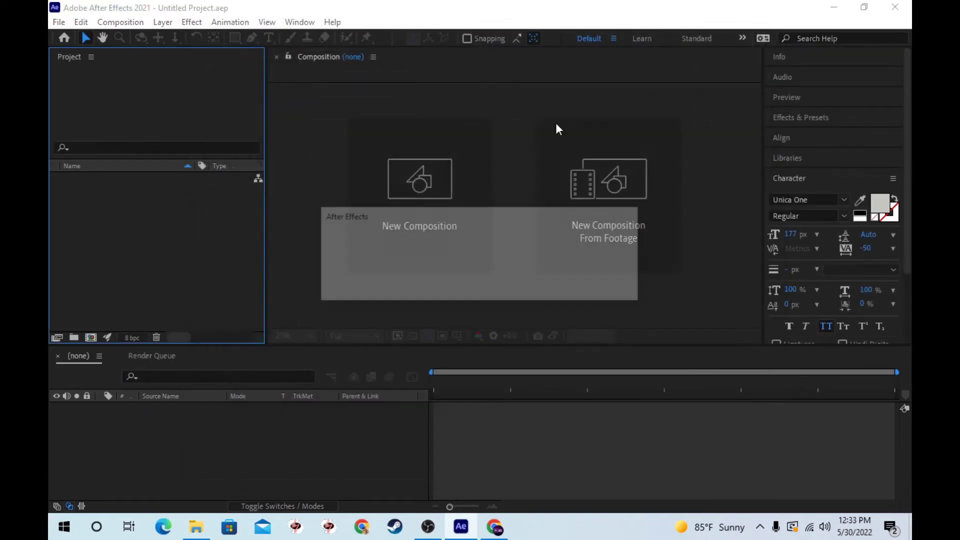
pyautogui.click(617, 285)
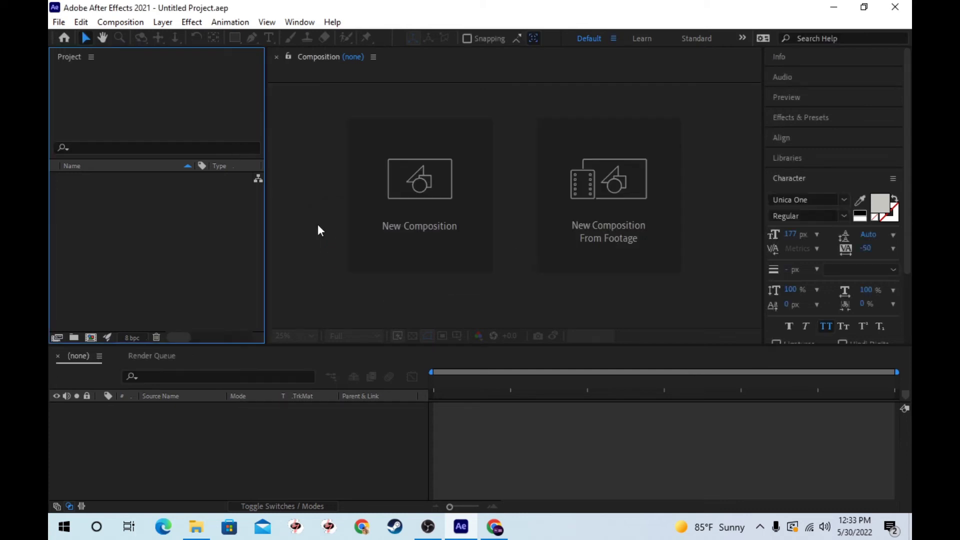
pyautogui.click(196, 526)
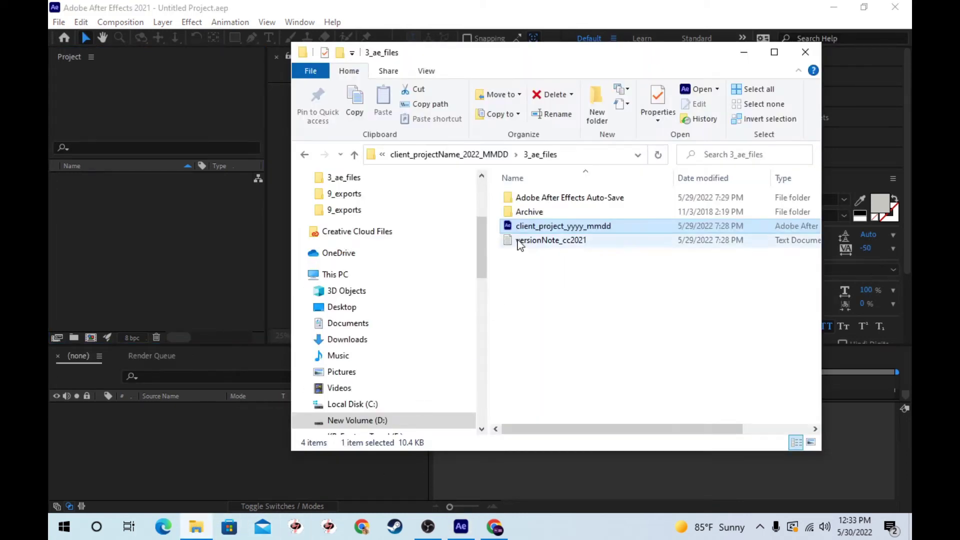
pyautogui.doubleClick(523, 226)
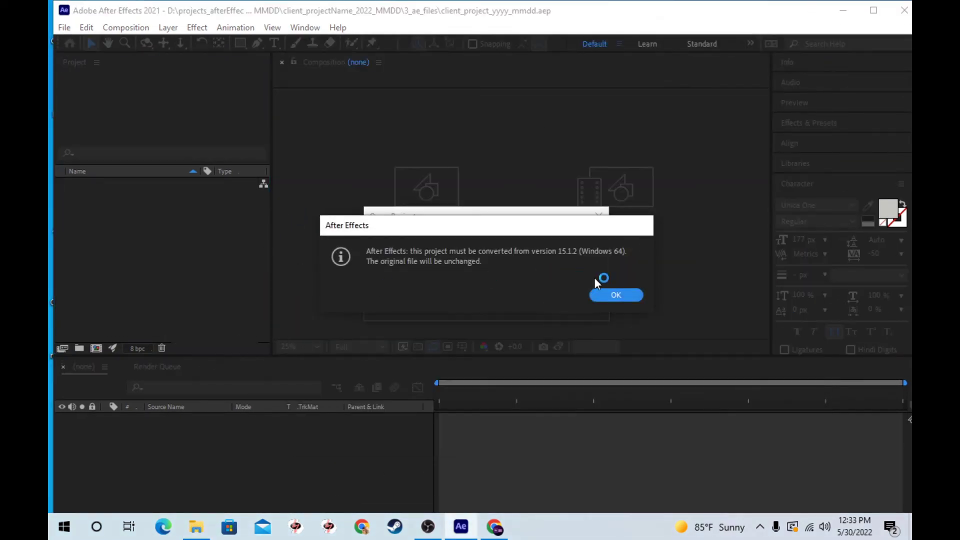
pyautogui.click(620, 295)
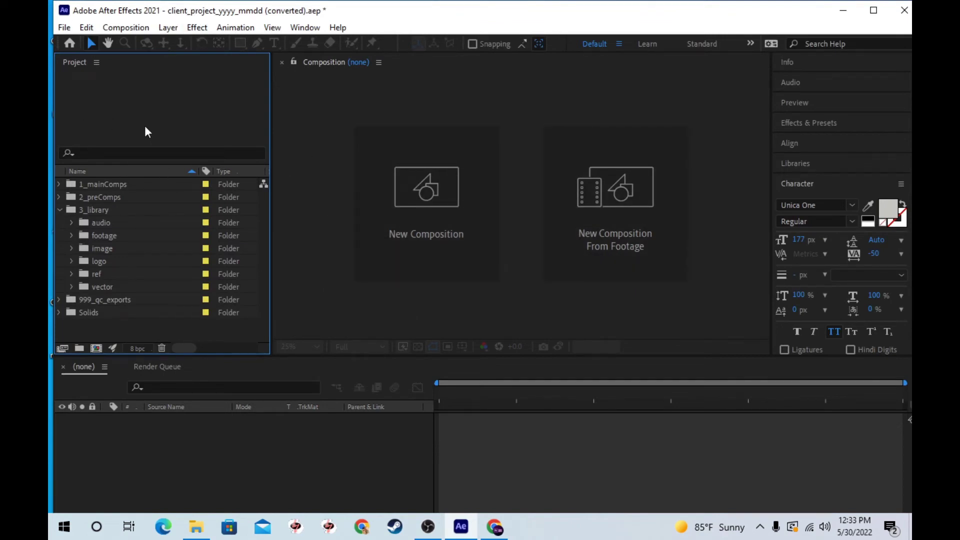
# - Review the 1_mainComps and 2_preComps folders in the Project panel
pyautogui.click(60, 210)
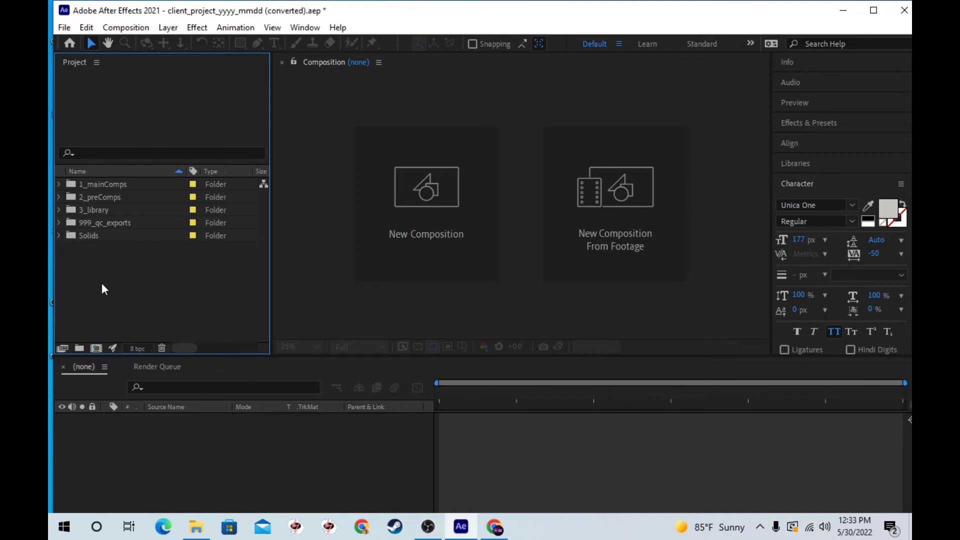
pyautogui.click(103, 182)
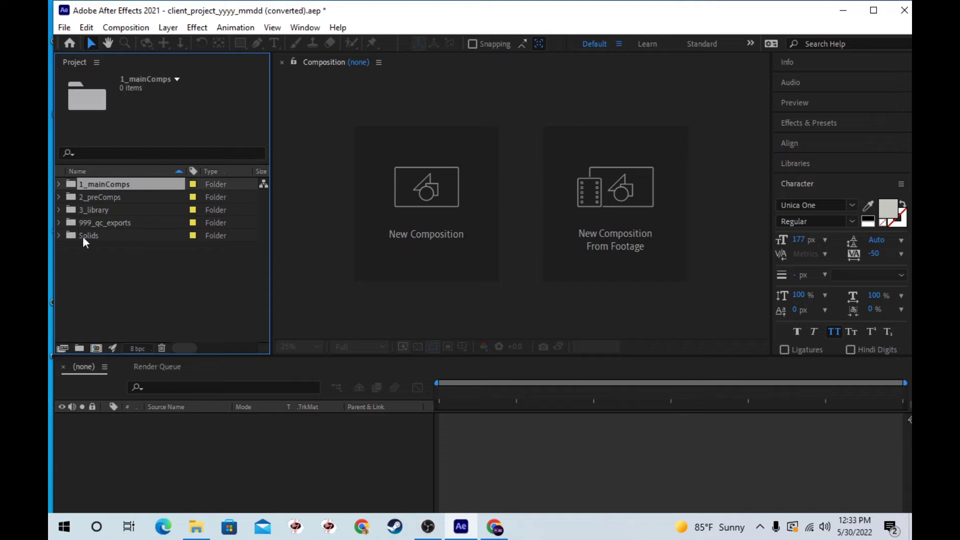
pyautogui.click(127, 294)
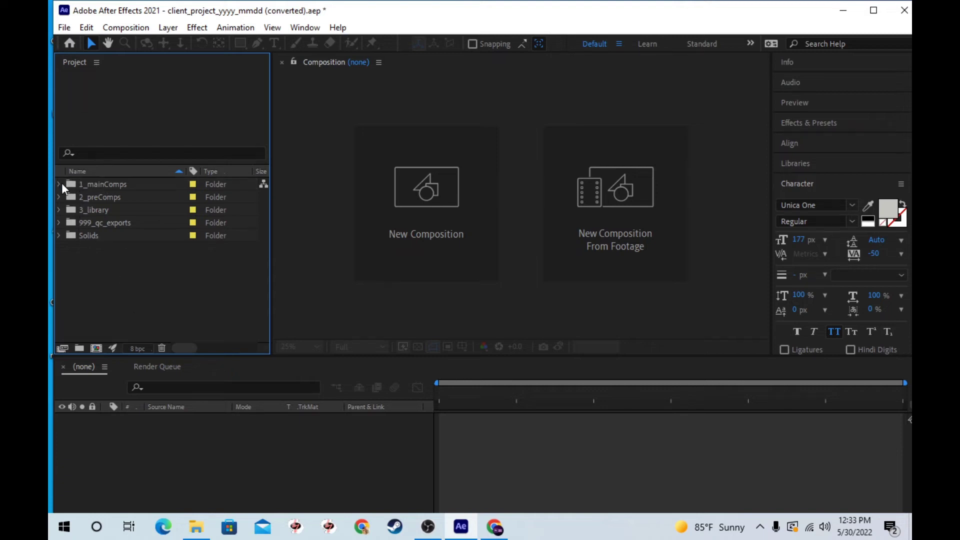
pyautogui.click(113, 184)
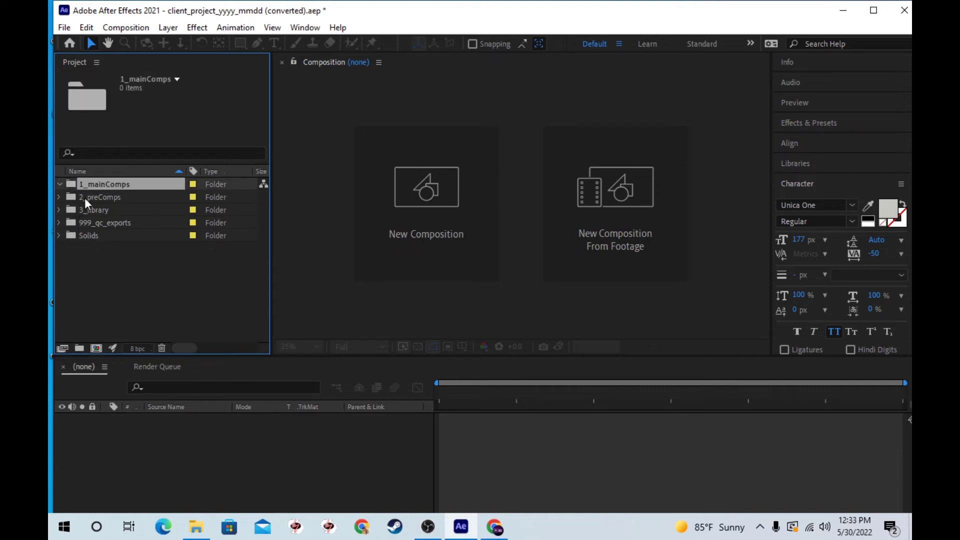
pyautogui.click(59, 196)
pyautogui.click(106, 197)
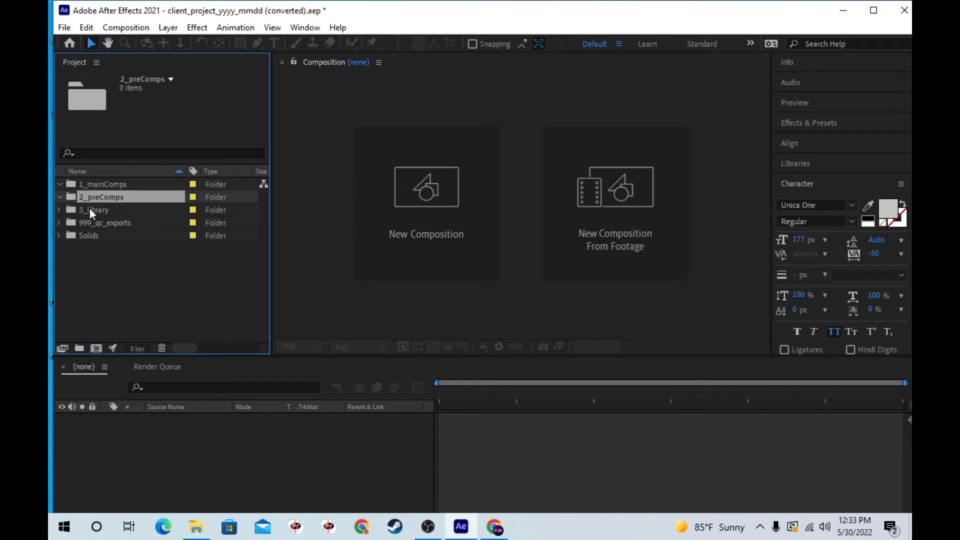
# - Review 3_library's audio, footage, image and ref subfolders, then the 999_qc_exports folder
pyautogui.click(58, 209)
pyautogui.click(101, 210)
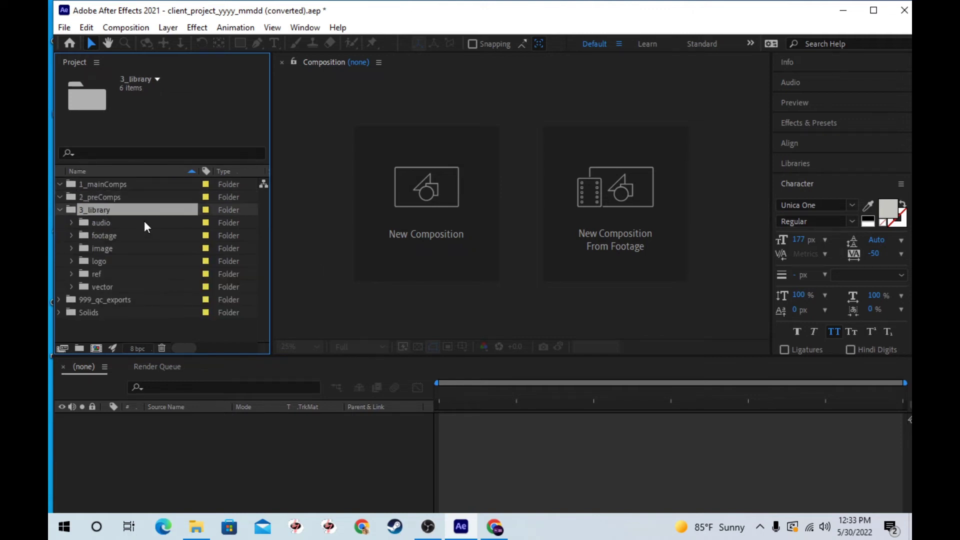
pyautogui.click(105, 223)
pyautogui.click(106, 236)
pyautogui.click(104, 249)
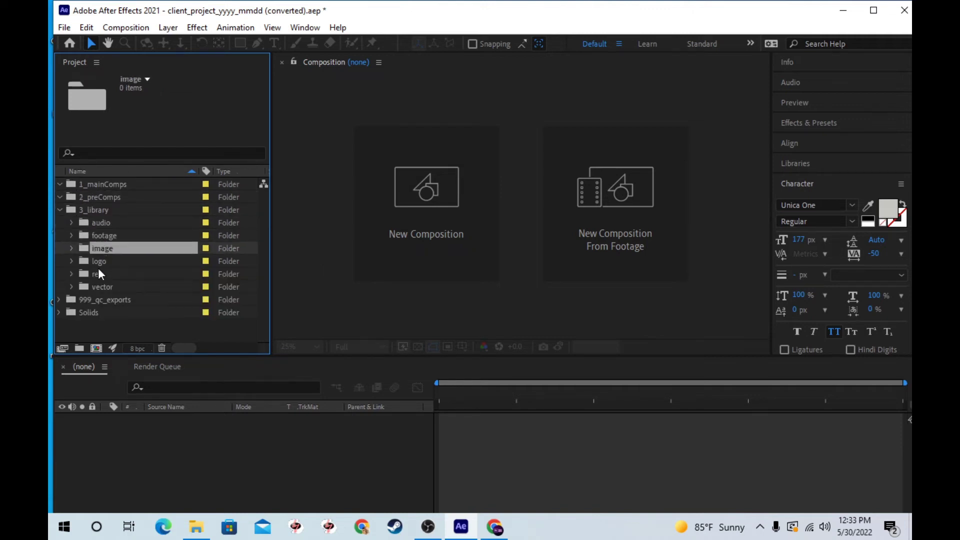
pyautogui.click(97, 274)
pyautogui.click(60, 210)
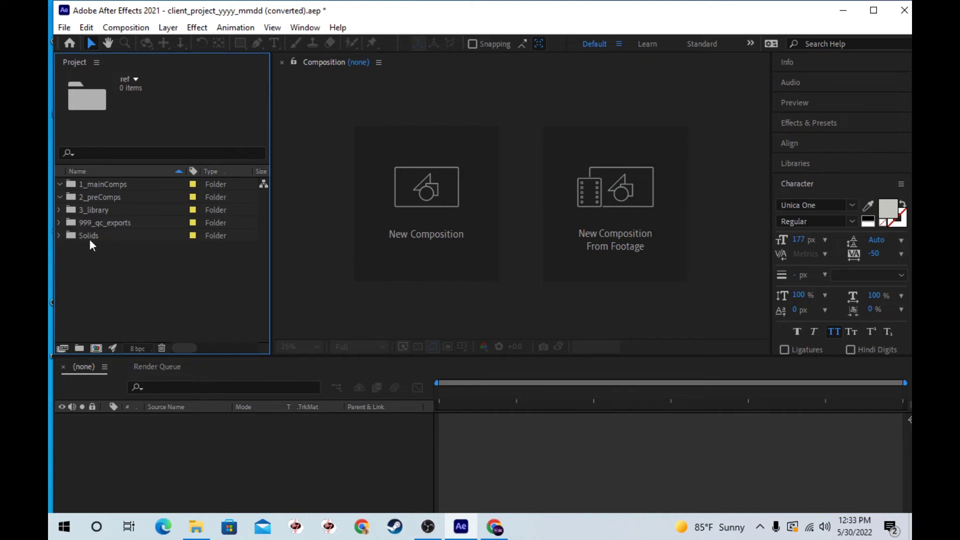
pyautogui.click(116, 222)
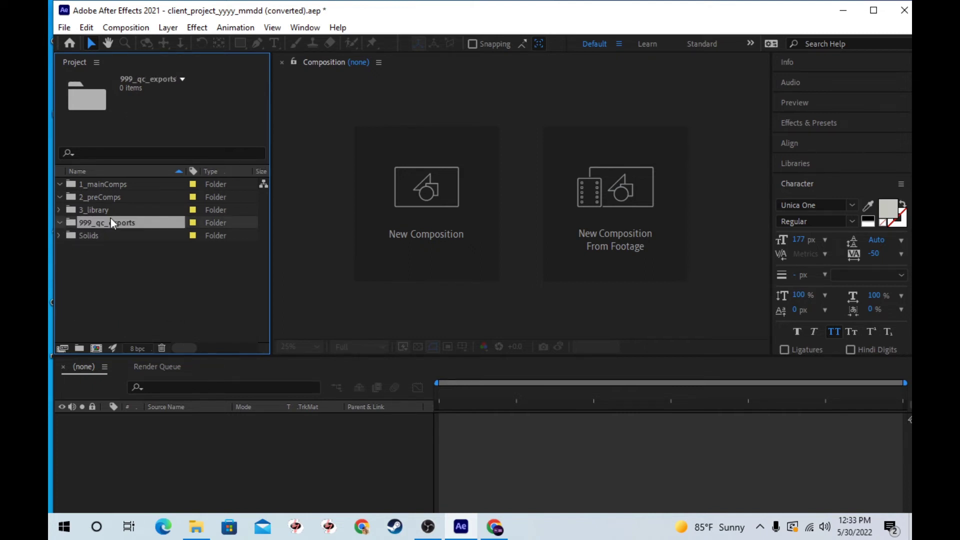
pyautogui.click(110, 286)
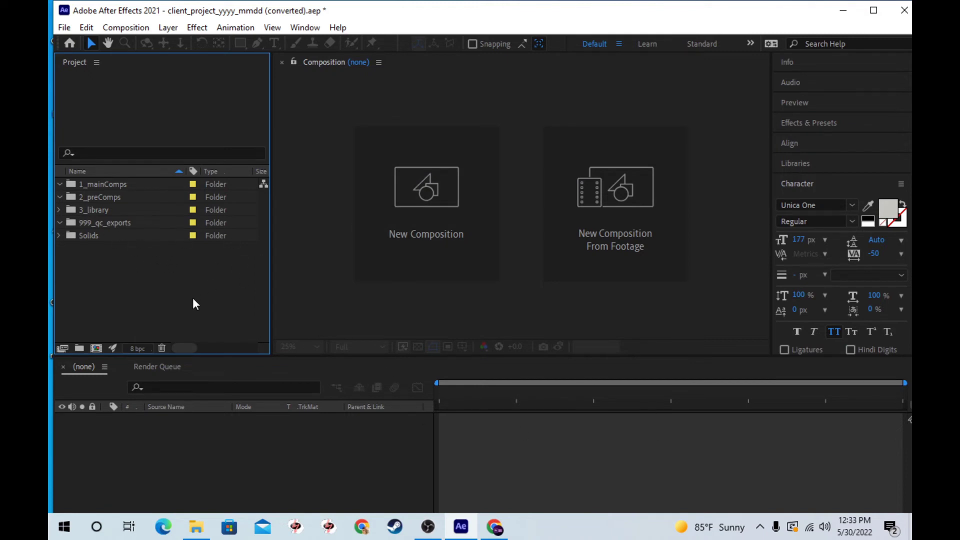
pyautogui.click(121, 227)
pyautogui.click(141, 304)
pyautogui.click(87, 30)
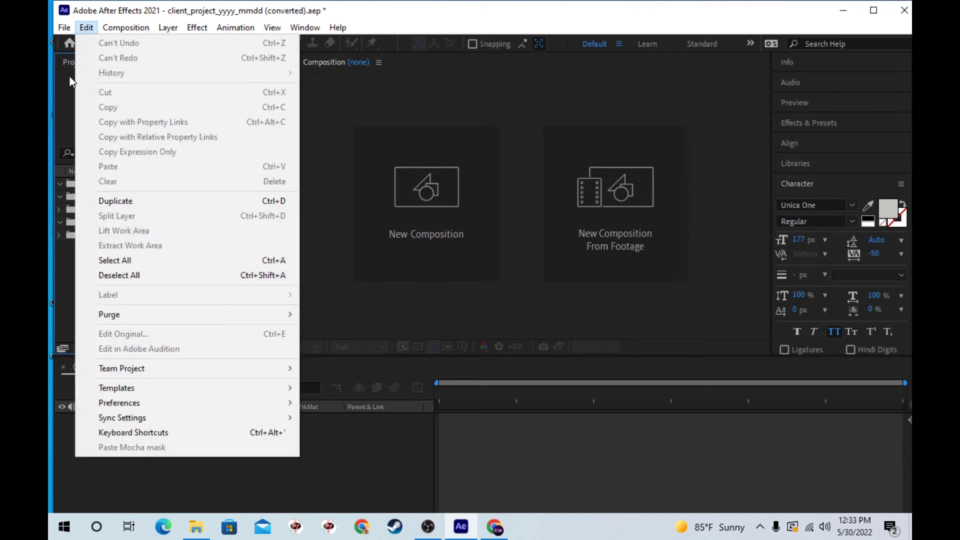
# - Close the converted client project, discarding unsaved changes
pyautogui.click(74, 53)
pyautogui.click(64, 27)
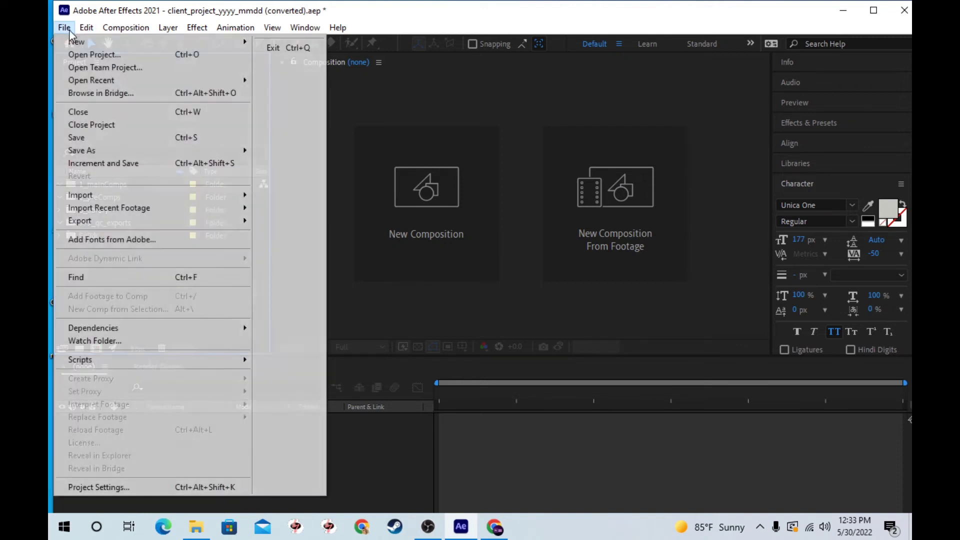
pyautogui.click(102, 129)
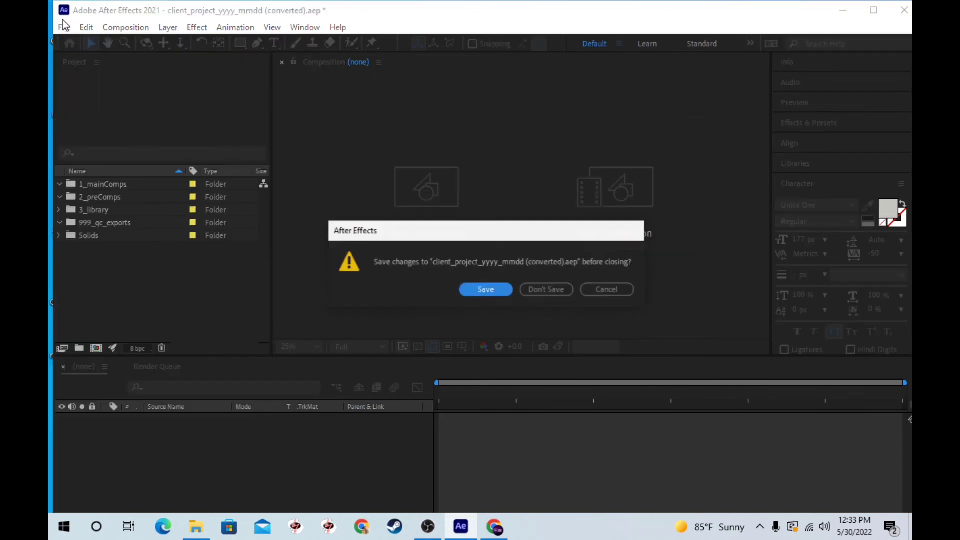
pyautogui.click(551, 289)
# - Create a new, empty Untitled Project from File > New
pyautogui.click(64, 27)
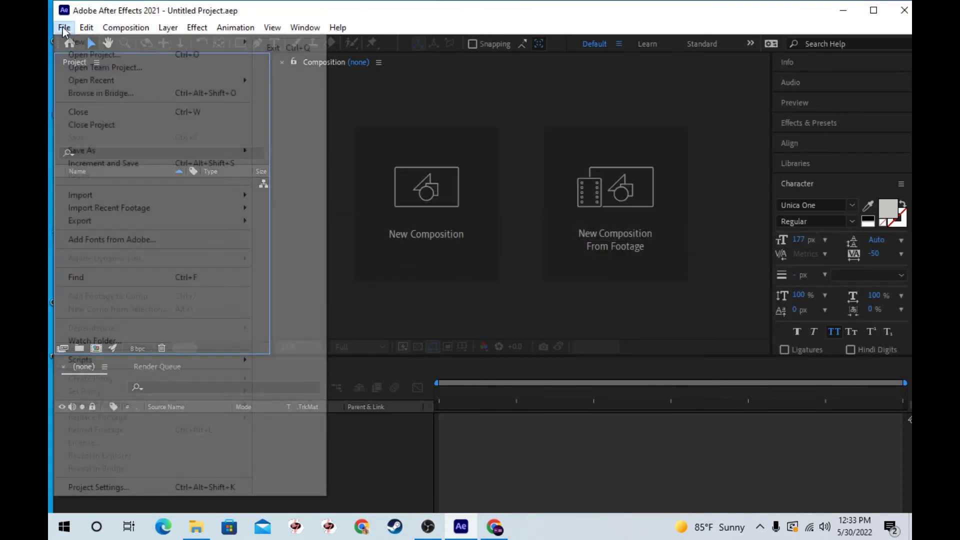
pyautogui.moveTo(97, 41)
pyautogui.click(309, 48)
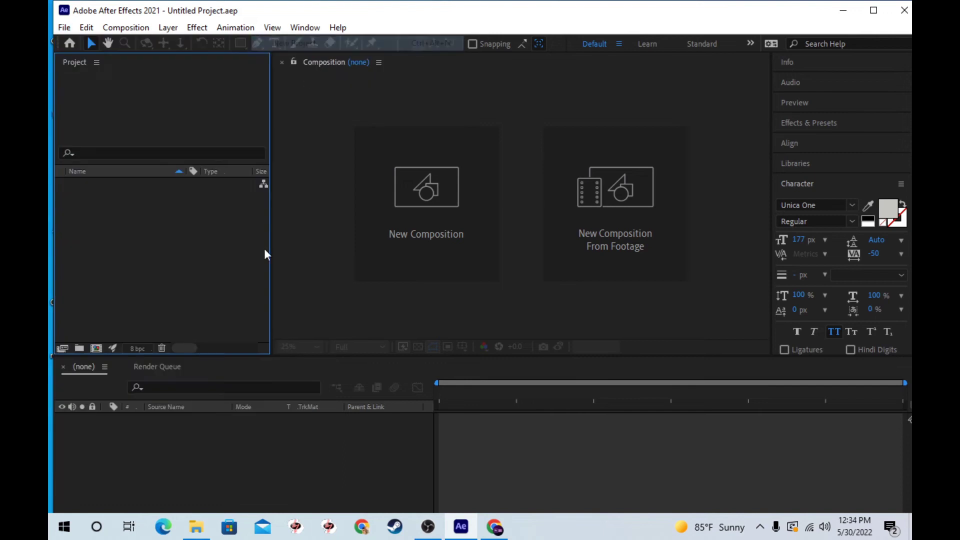
# - In Preferences > New Project, enable New Project loads template
pyautogui.click(89, 28)
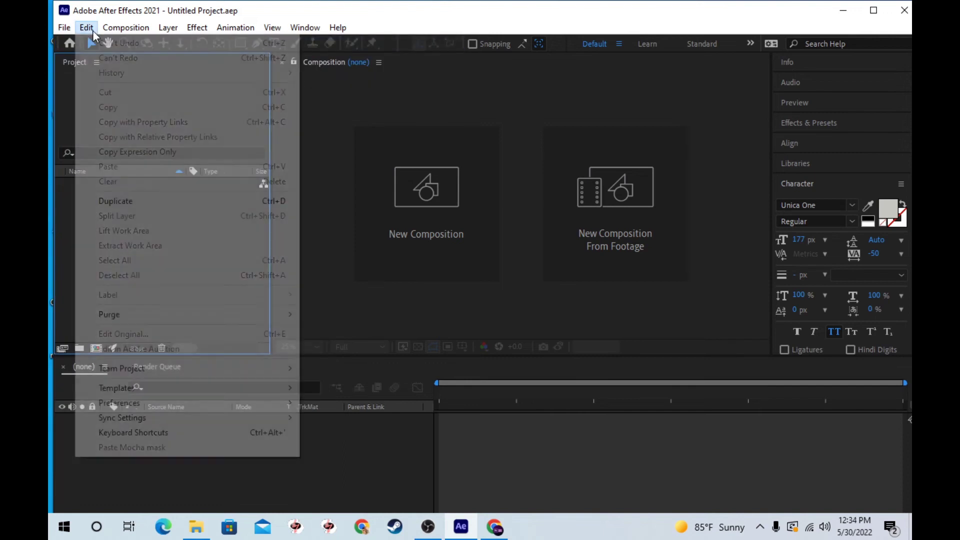
pyautogui.moveTo(185, 401)
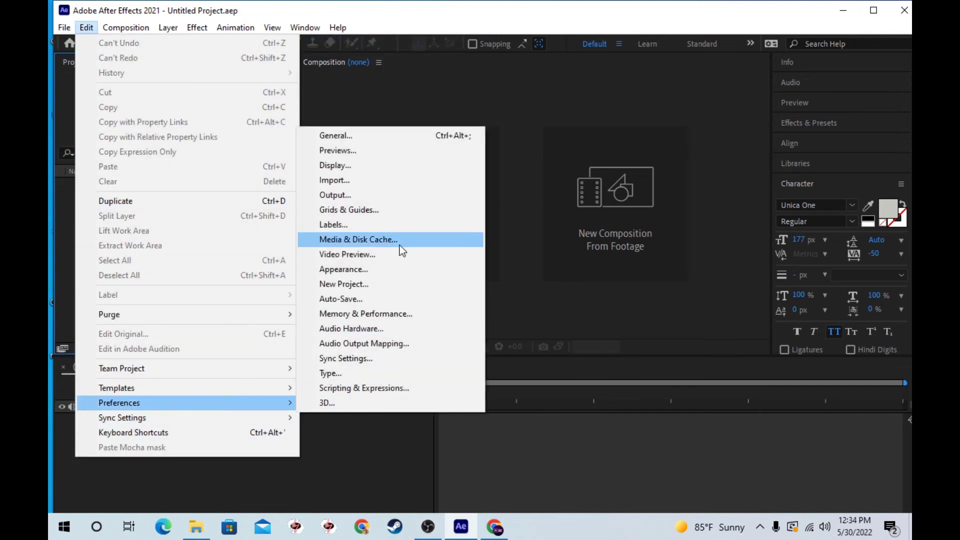
pyautogui.click(404, 285)
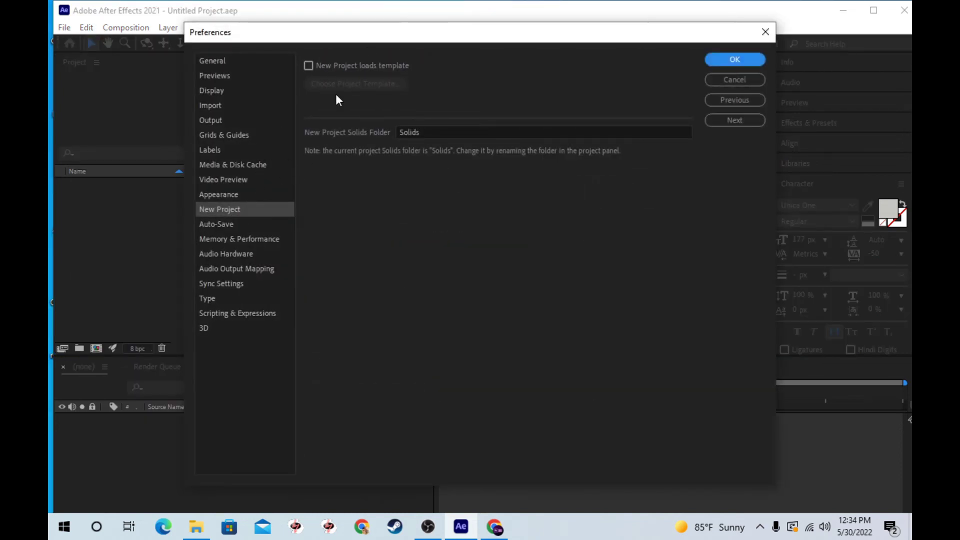
pyautogui.click(316, 67)
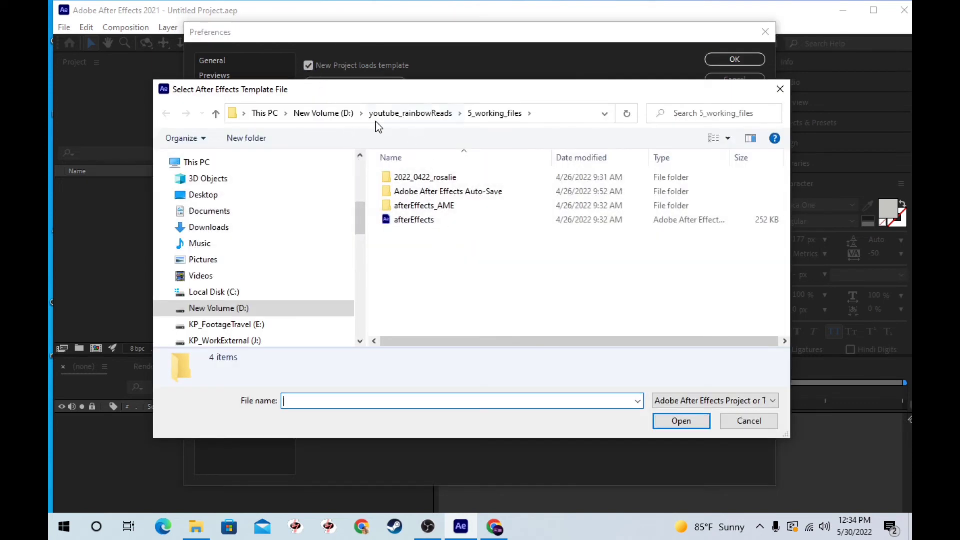
# - Paste the 3_ae_files path into the picker, choose client_project_yyyy_mmdd as template, and confirm
pyautogui.click(331, 117)
pyautogui.scroll(4, 443, 307)
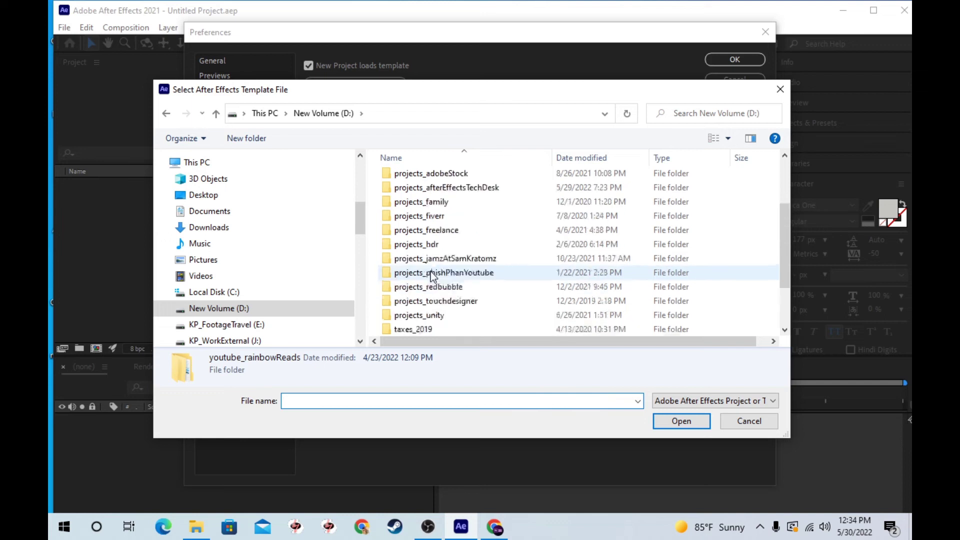
pyautogui.click(196, 526)
pyautogui.click(594, 156)
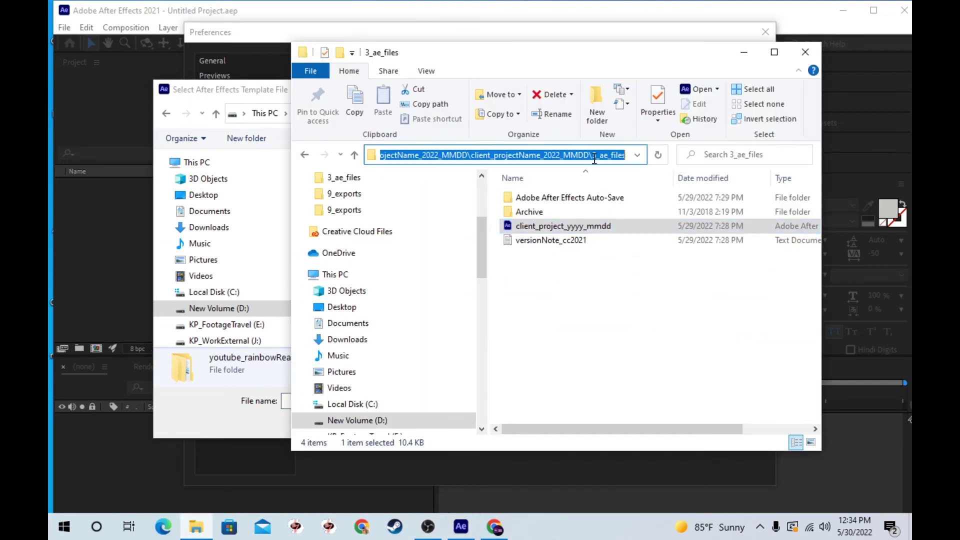
pyautogui.hotkey('ctrl', 'c')
pyautogui.click(268, 85)
pyautogui.click(388, 113)
pyautogui.hotkey('ctrl', 'v')
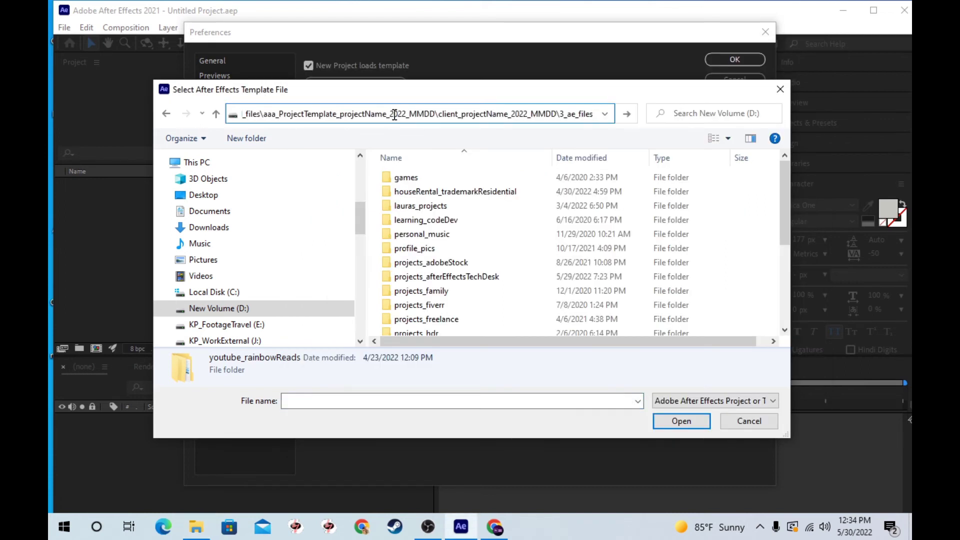
pyautogui.press('Return')
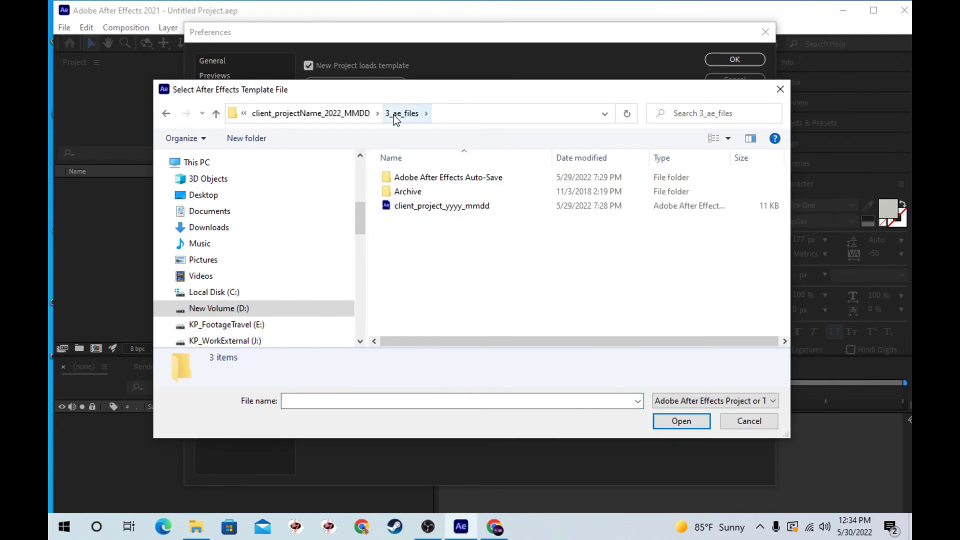
pyautogui.doubleClick(408, 206)
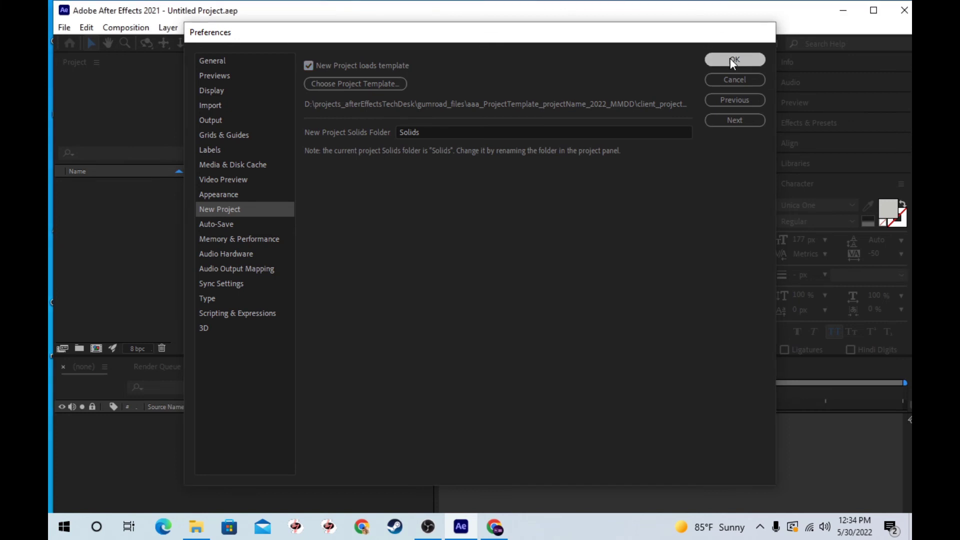
pyautogui.click(734, 59)
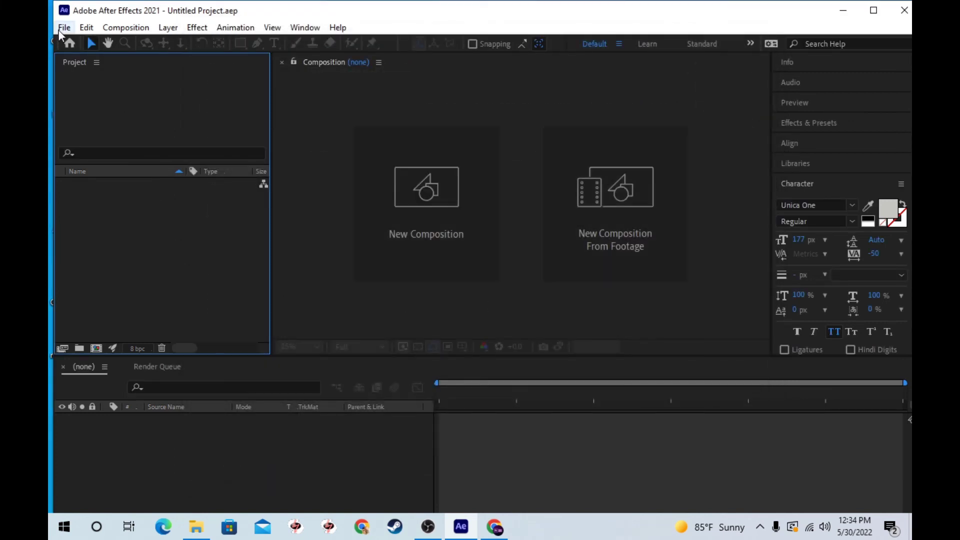
# - Cancel the new composition and start a new project, accepting the conversion notice
pyautogui.hotkey('ctrl', 'n')
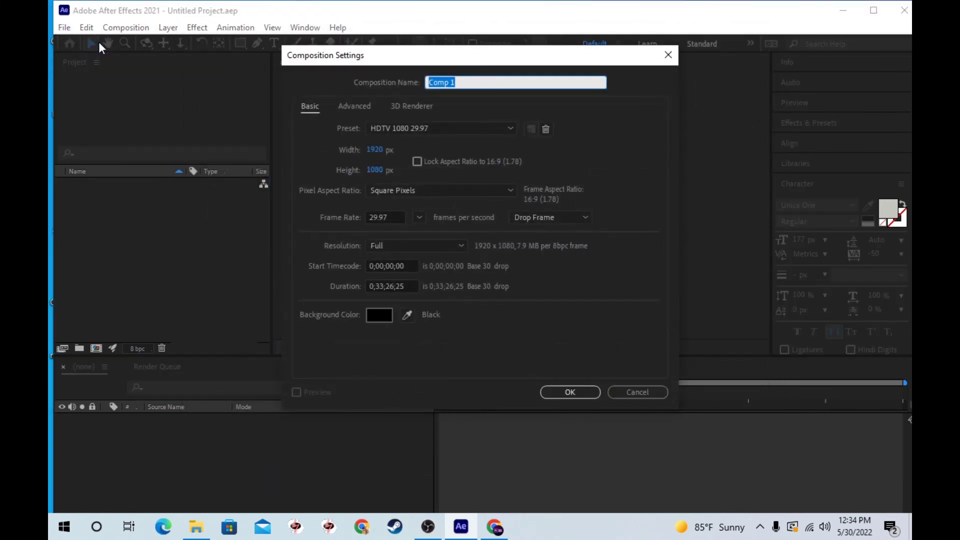
pyautogui.click(615, 392)
pyautogui.click(62, 27)
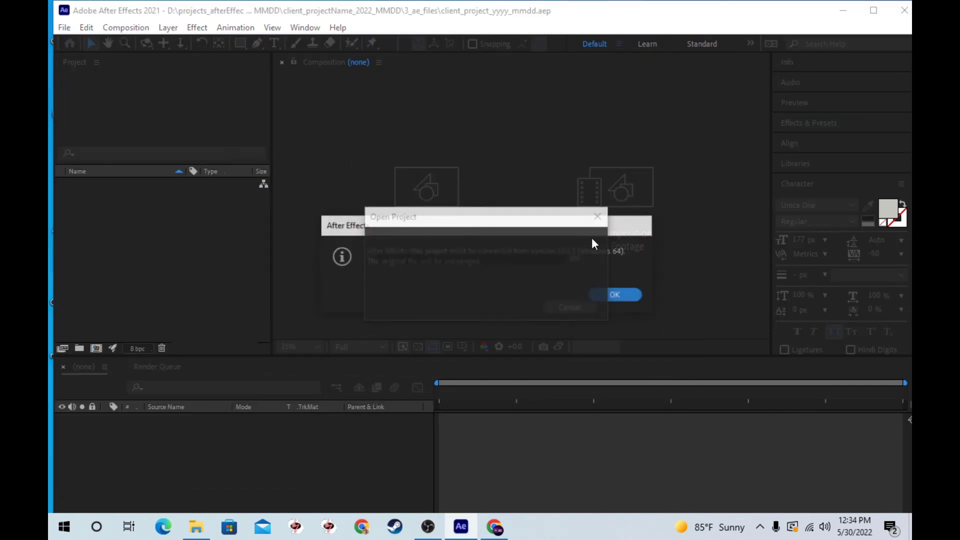
pyautogui.click(617, 295)
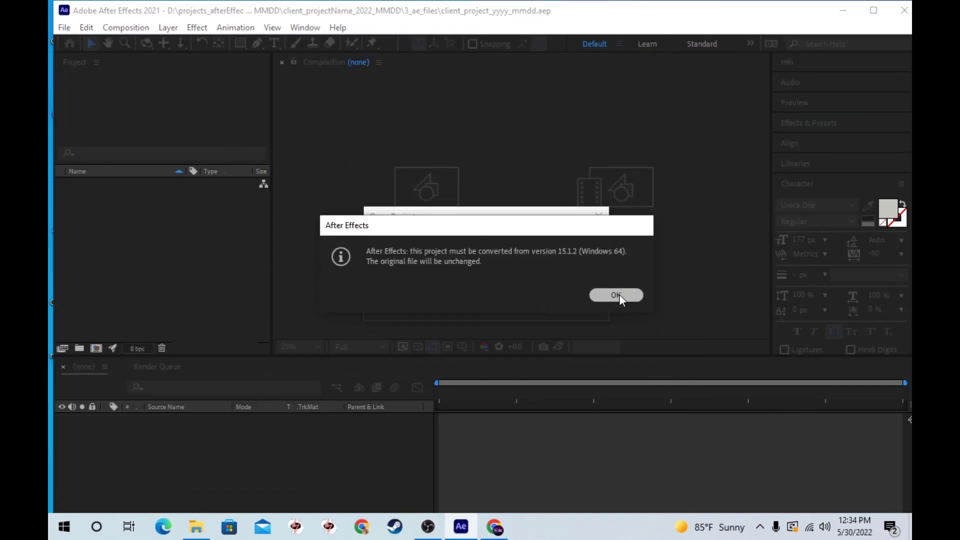
# - Check the new project's 2_preComps and 3_library folders from the template
pyautogui.click(100, 197)
pyautogui.click(95, 211)
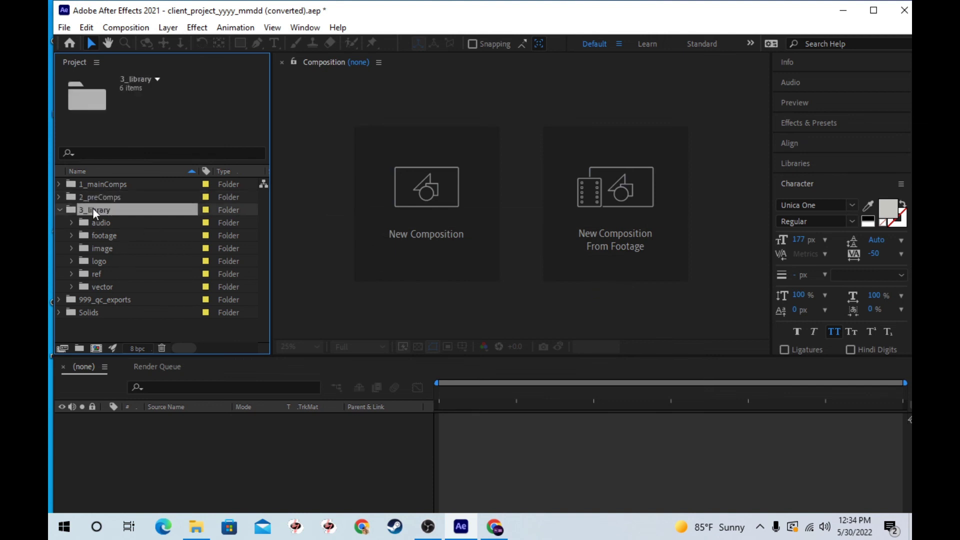
pyautogui.click(58, 210)
pyautogui.click(123, 306)
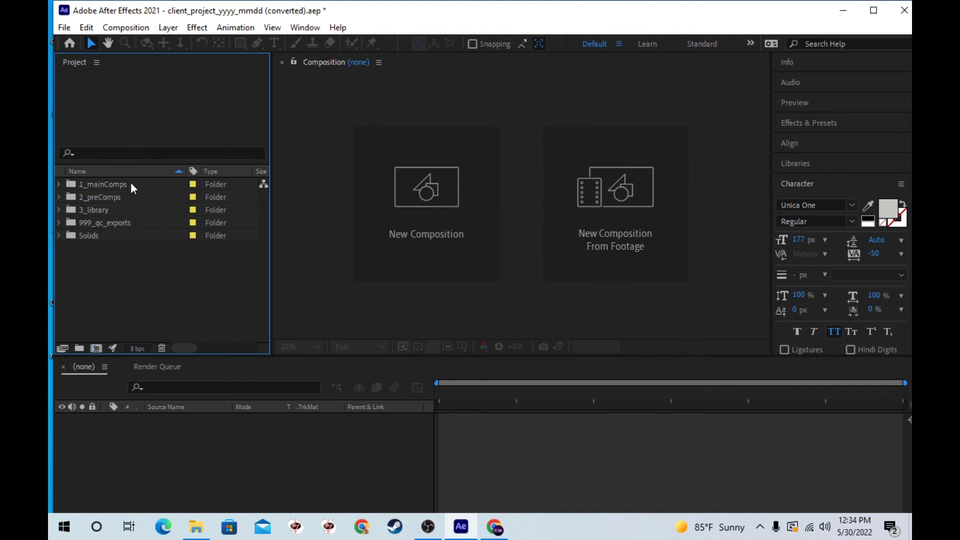